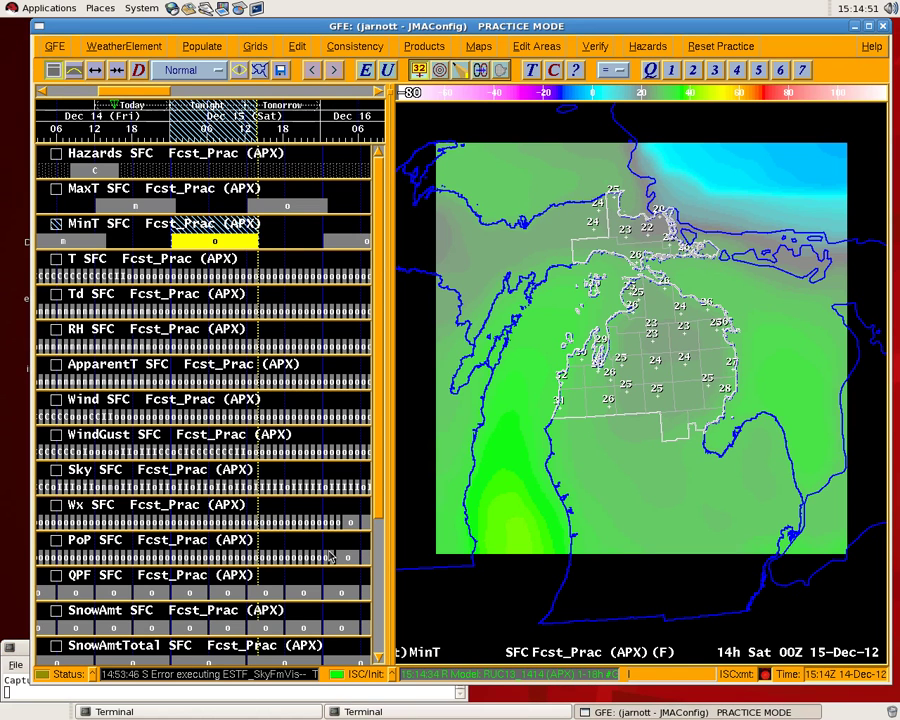
Make T SFC active, select its Saturday 00Z–18Z grids, and open the Populate menu
{"action": "left_click_drag", "start_coordinate": [130, 91], "coordinate": [148, 91]}
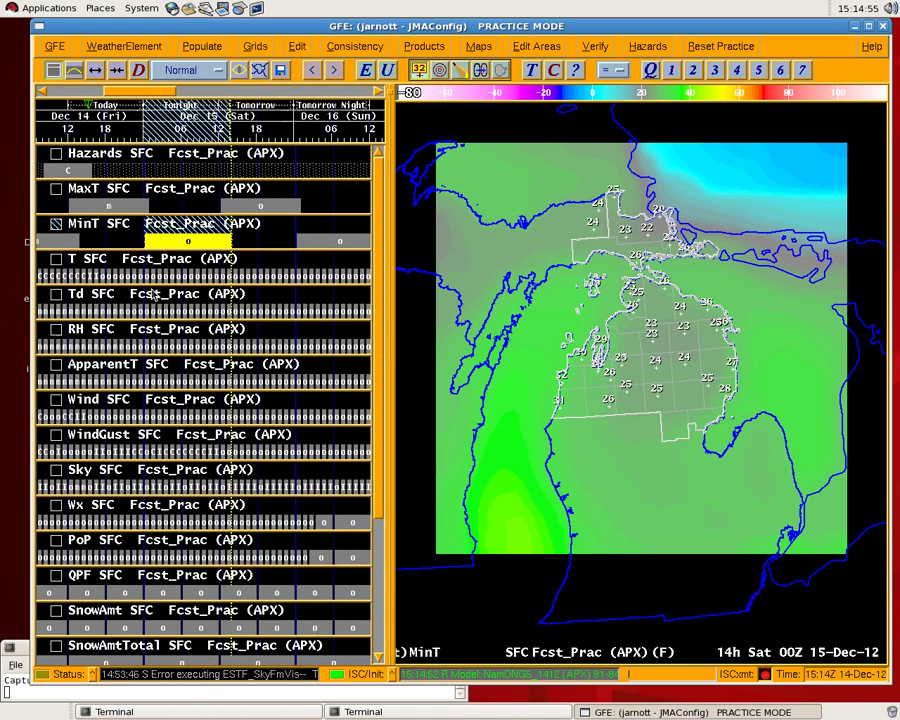
{"action": "left_click", "coordinate": [145, 272]}
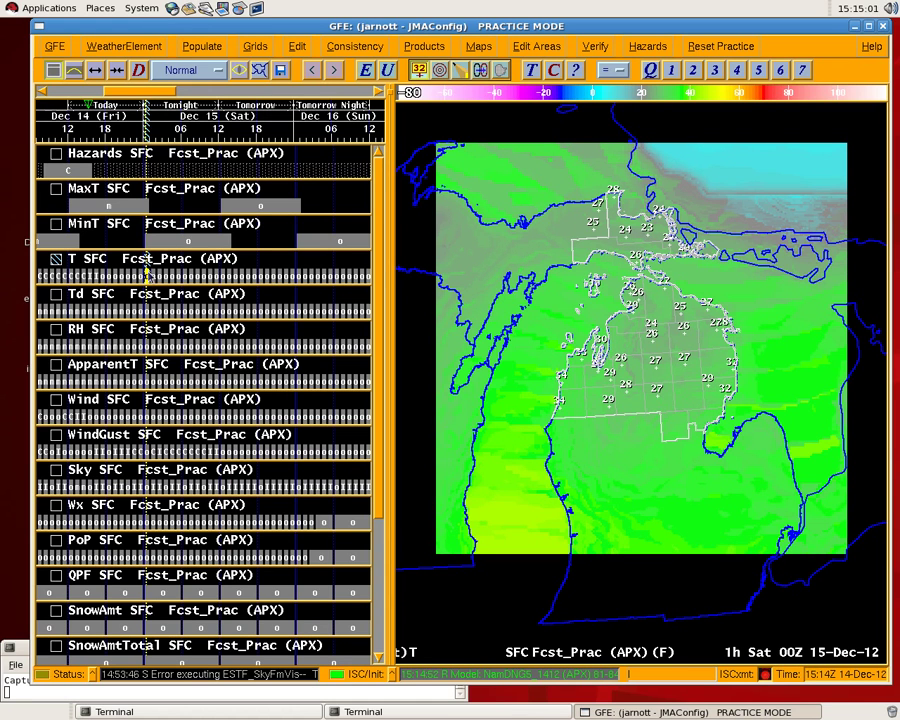
{"action": "left_click_drag", "start_coordinate": [146, 268], "coordinate": [296, 275]}
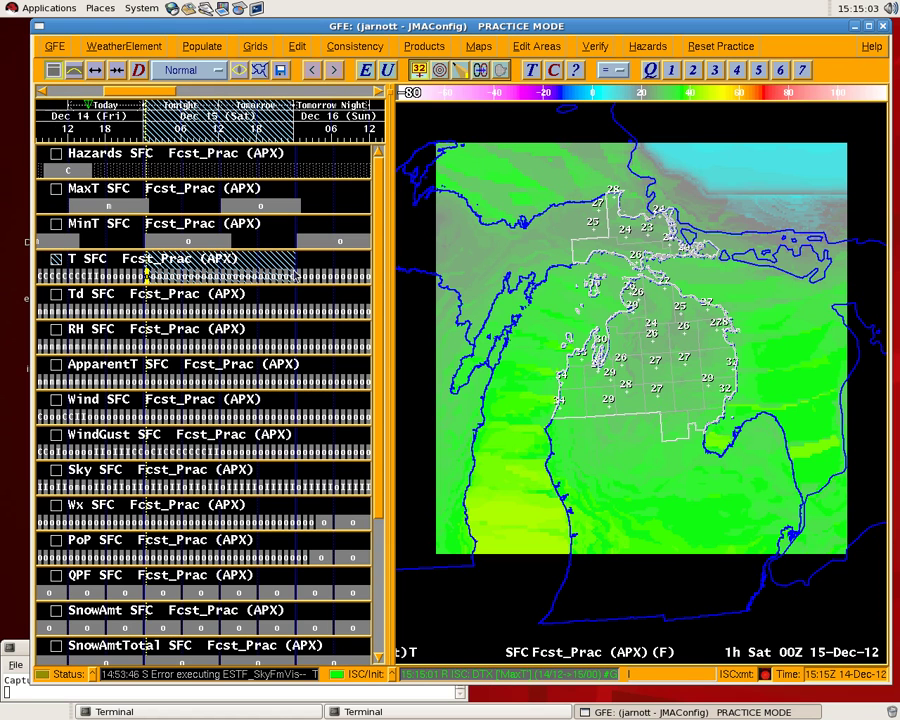
{"action": "left_click", "coordinate": [203, 47]}
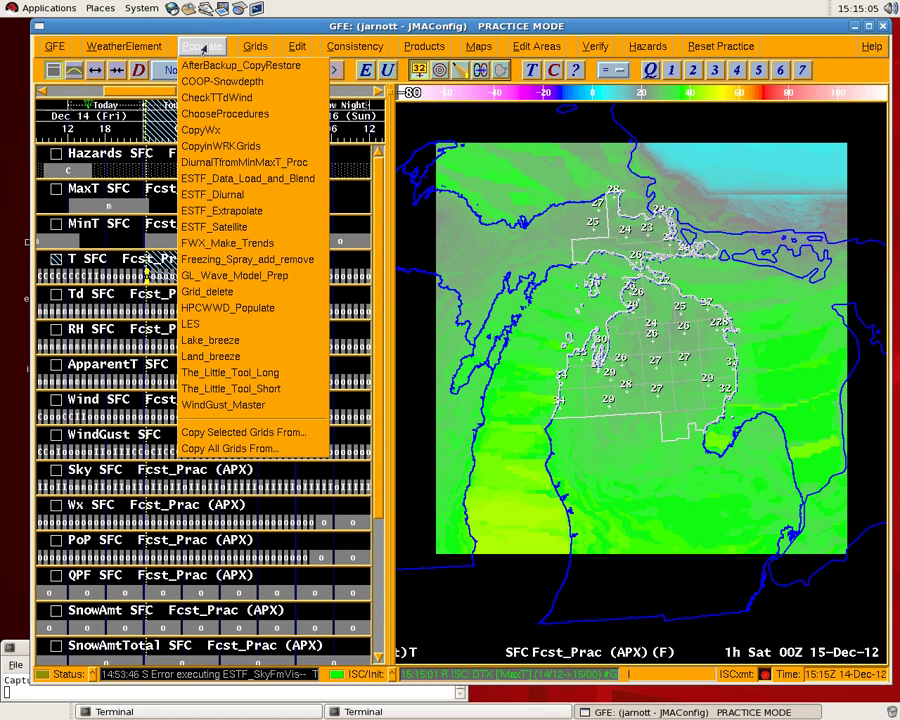
Launch the ESTF_Diurnal procedure from the Populate menu
{"action": "left_click", "coordinate": [274, 200]}
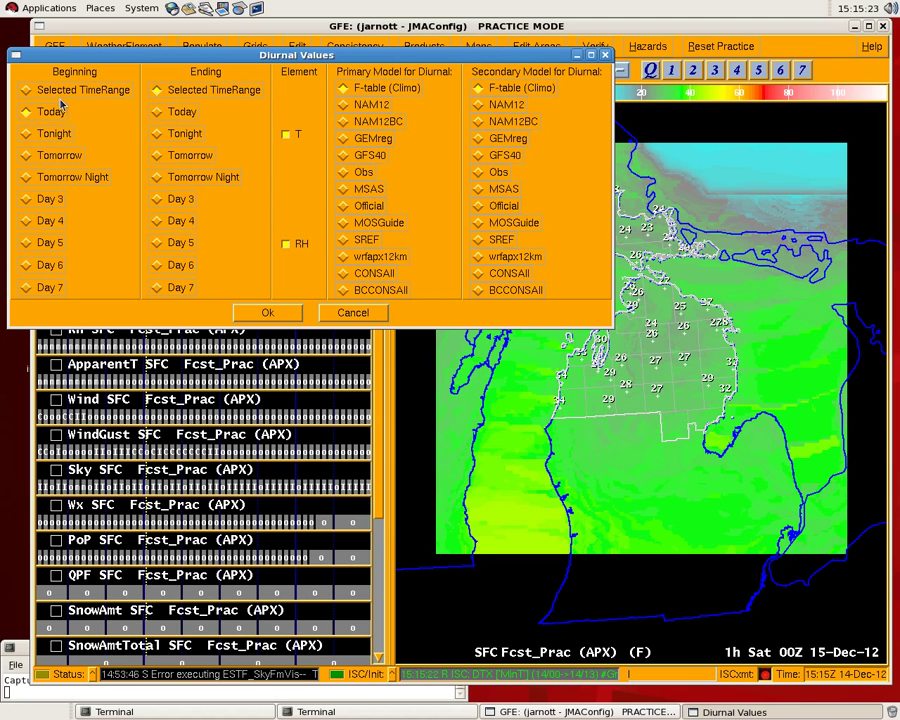
Set both Beginning and Ending to Selected TimeRange and tick the T element
{"action": "left_click", "coordinate": [26, 91]}
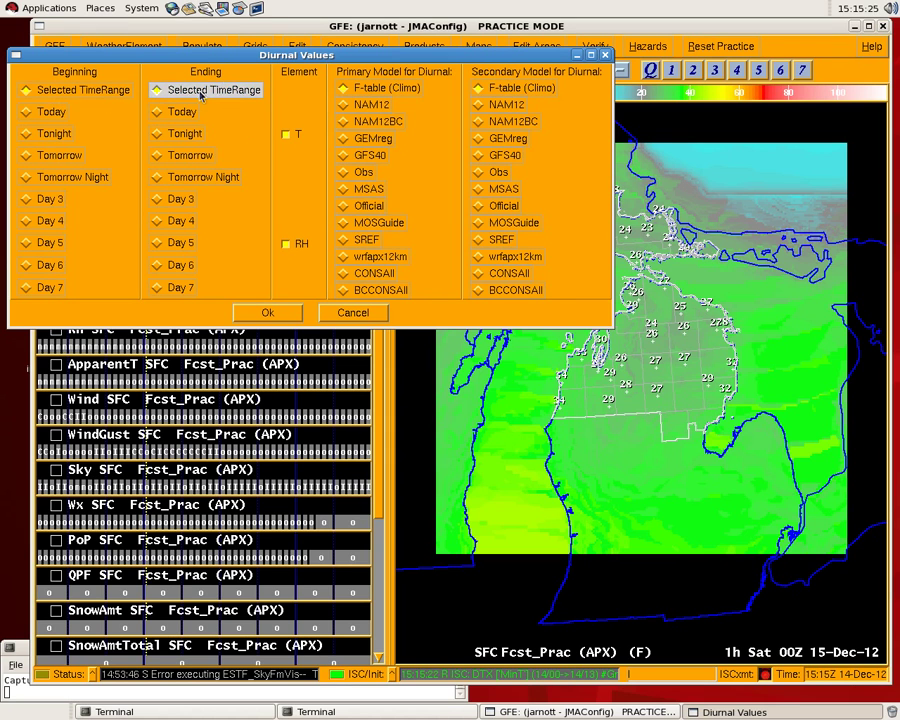
{"action": "left_click", "coordinate": [58, 132]}
{"action": "left_click", "coordinate": [195, 157]}
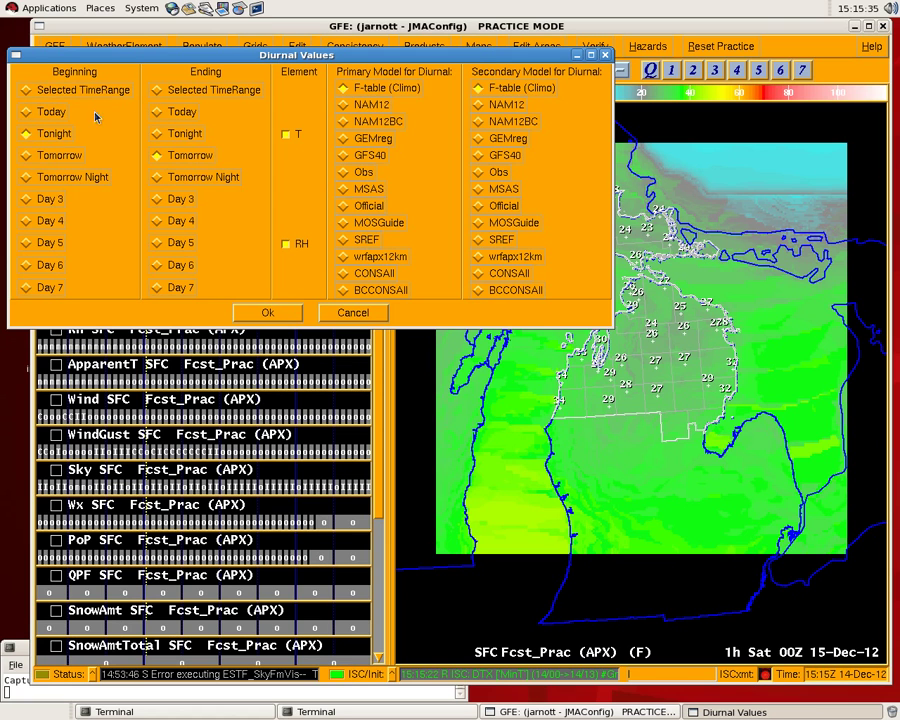
{"action": "left_click", "coordinate": [62, 90]}
{"action": "left_click", "coordinate": [200, 90]}
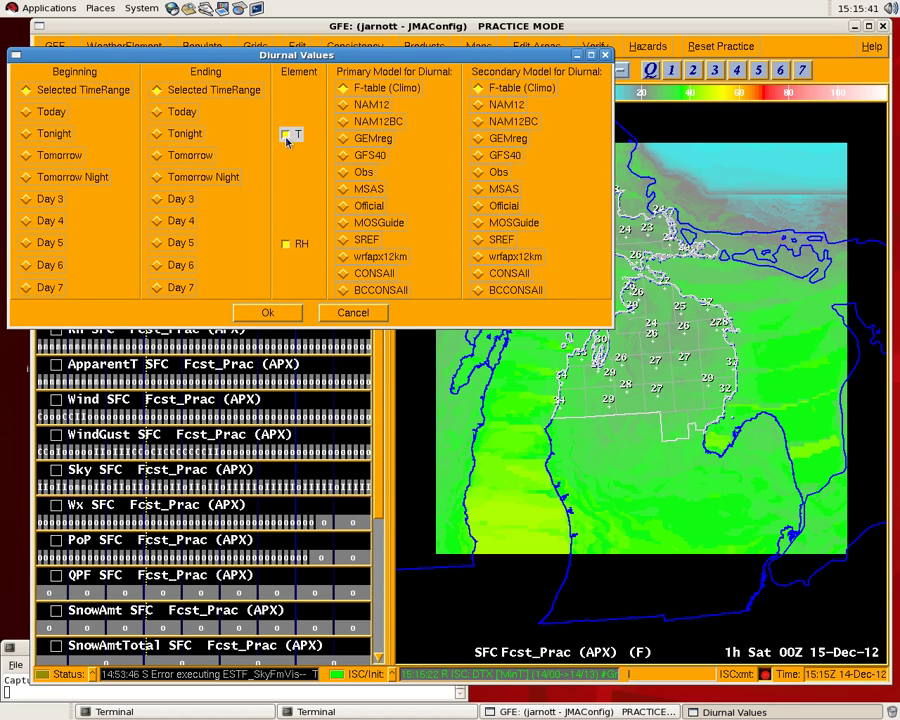
{"action": "left_click", "coordinate": [290, 243]}
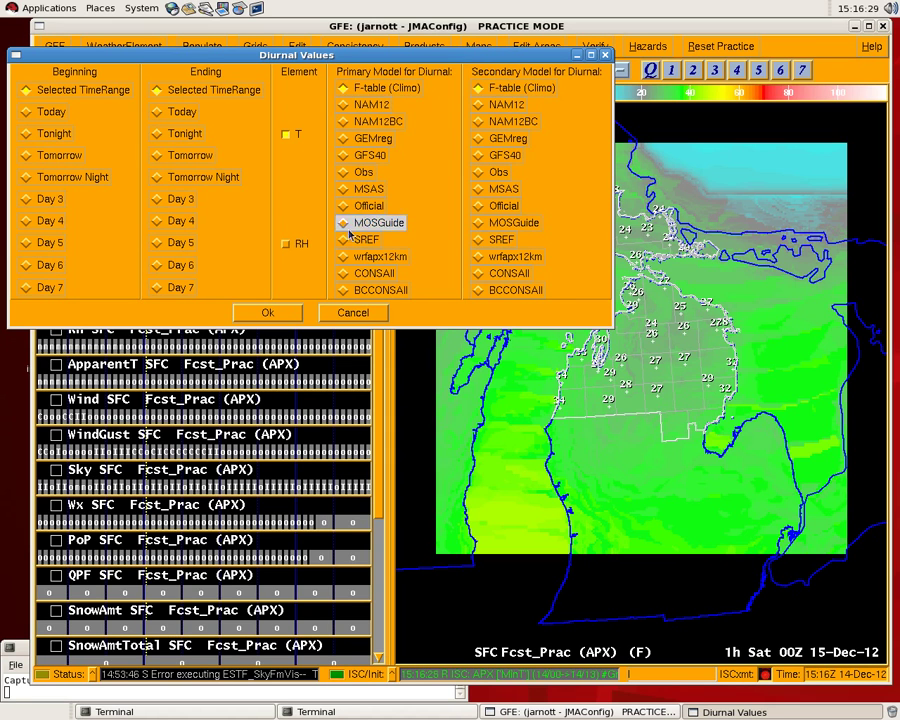
Choose CONSAll as Primary Model and BCCONSAll as Secondary Model for Diurnal
{"action": "left_click", "coordinate": [352, 105]}
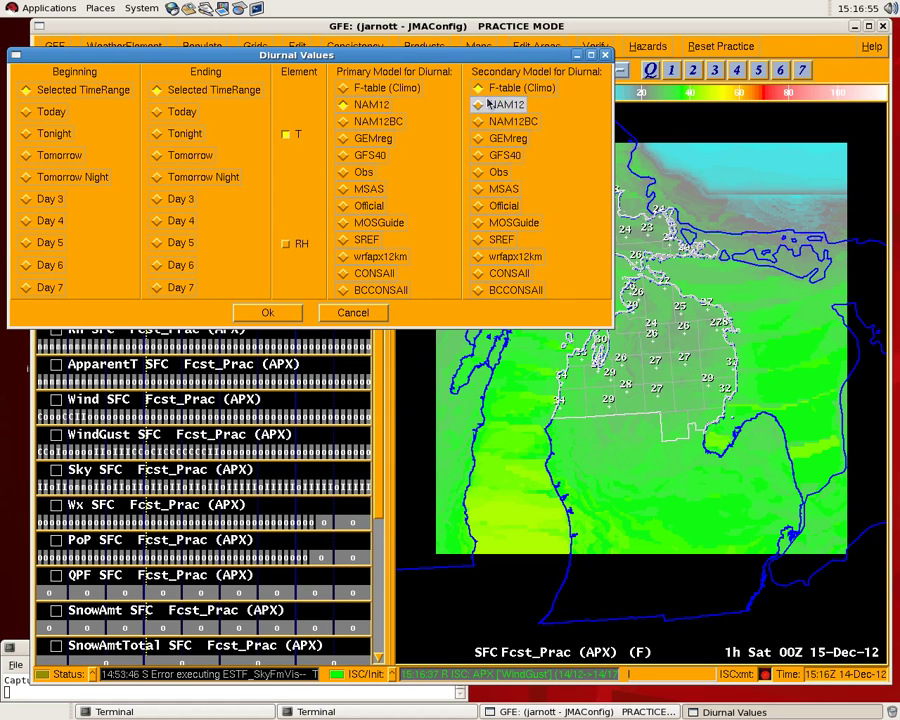
{"action": "left_click", "coordinate": [378, 106]}
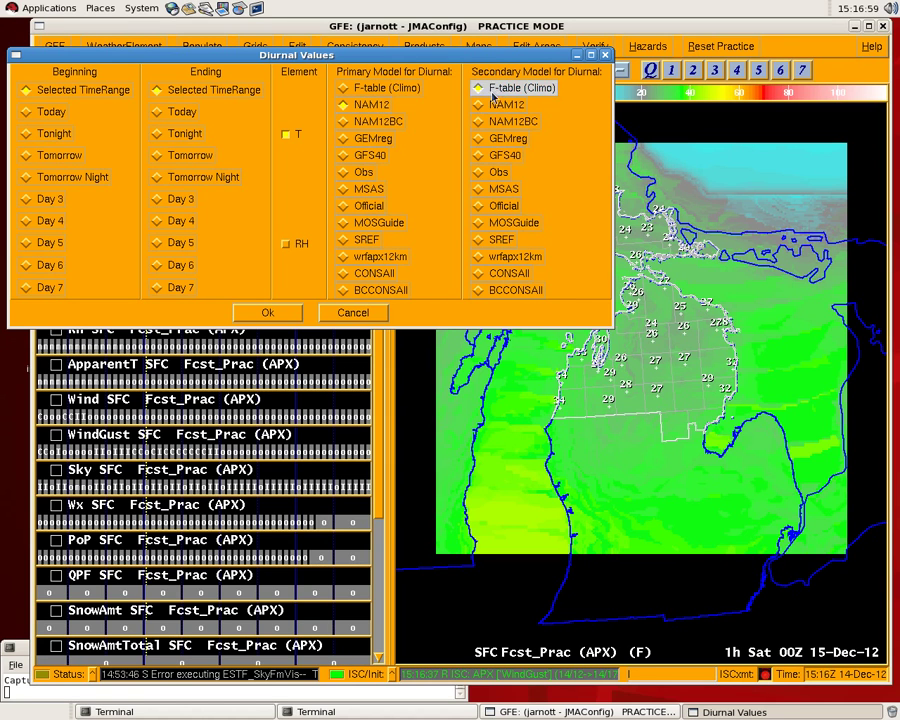
{"action": "left_click", "coordinate": [483, 156]}
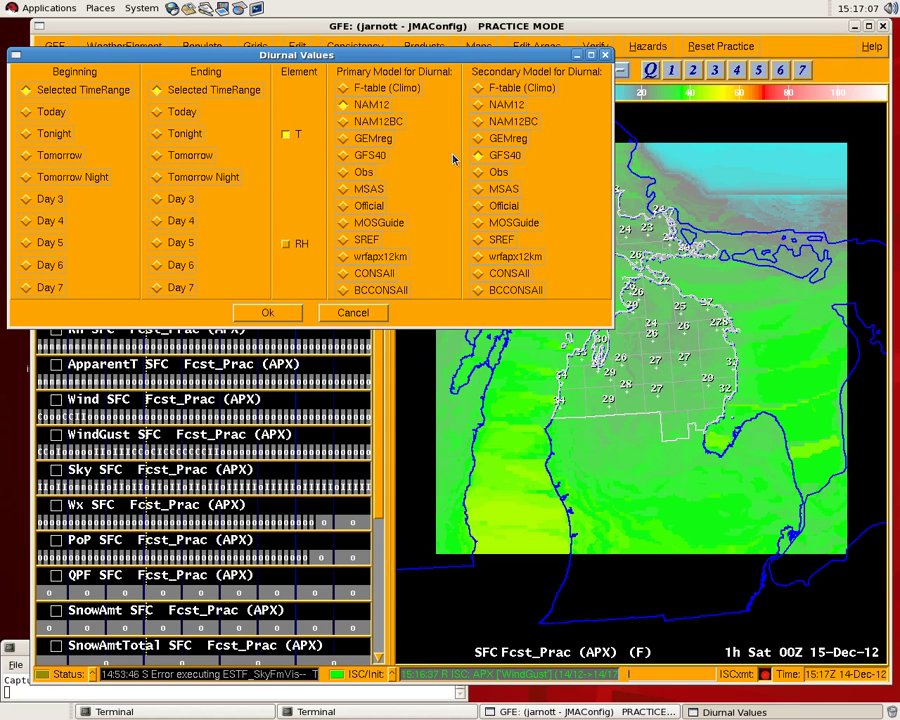
{"action": "left_click", "coordinate": [371, 276]}
{"action": "left_click", "coordinate": [483, 290]}
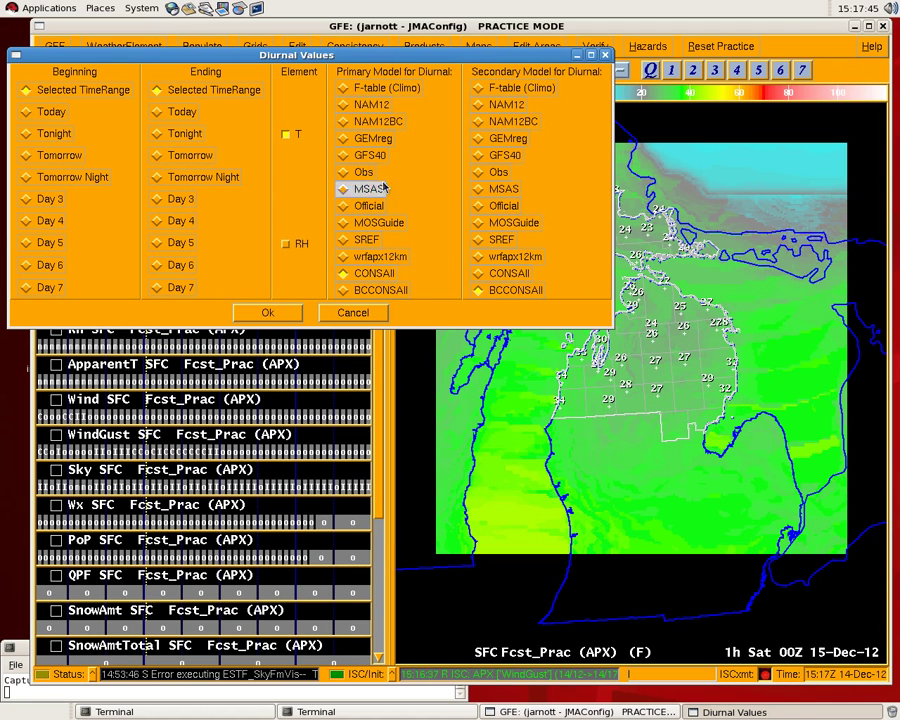
Run ESTF_Diurnal and step through the rewritten hourly T grids around Saturday 12Z–18Z
{"action": "left_click", "coordinate": [258, 314]}
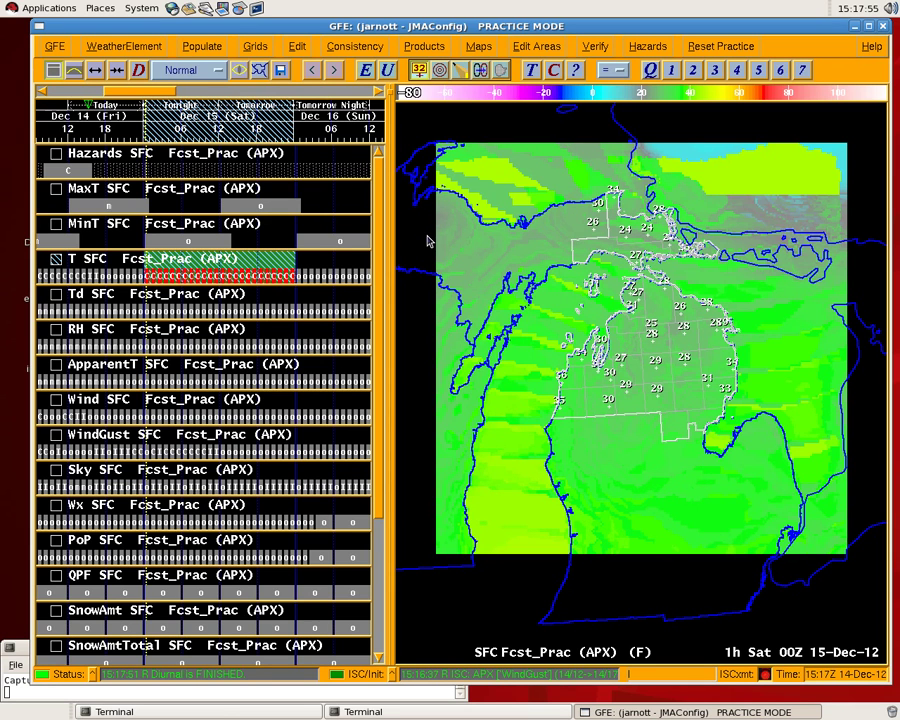
{"action": "key", "text": "Right"}
{"action": "key", "text": "Right"}
{"action": "key", "text": "Right"}
{"action": "key", "text": "Right"}
{"action": "key", "text": "Right"}
{"action": "key", "text": "Right"}
{"action": "key", "text": "Right"}
{"action": "key", "text": "Right"}
{"action": "key", "text": "Right"}
{"action": "key", "text": "Right"}
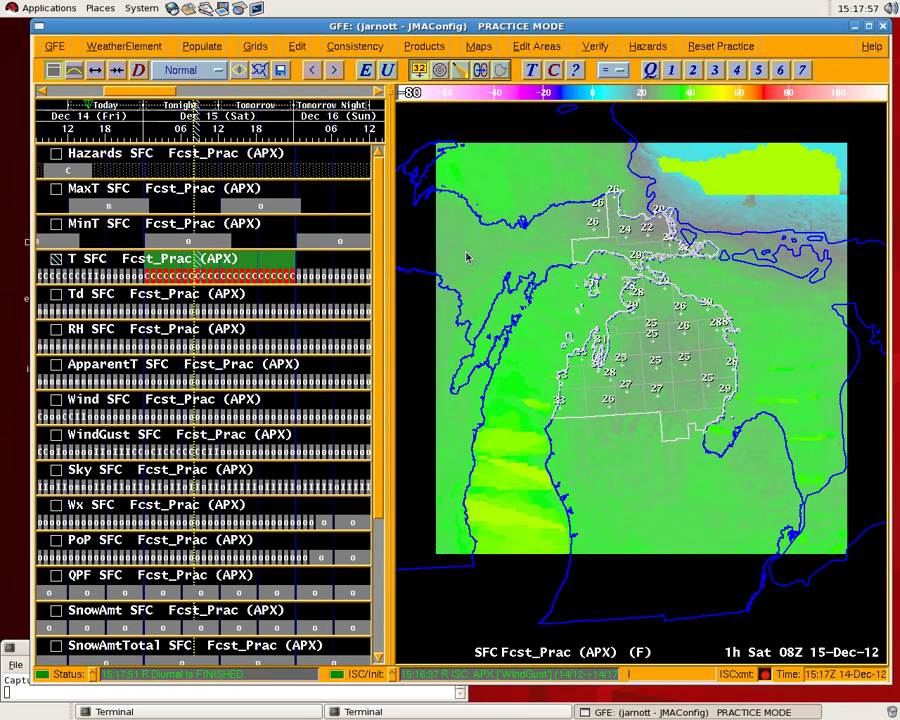
{"action": "key", "text": "Right"}
{"action": "key", "text": "Right"}
{"action": "key", "text": "Right"}
{"action": "key", "text": "Right"}
{"action": "key", "text": "Right"}
{"action": "key", "text": "Right"}
{"action": "key", "text": "Right"}
{"action": "key", "text": "Right"}
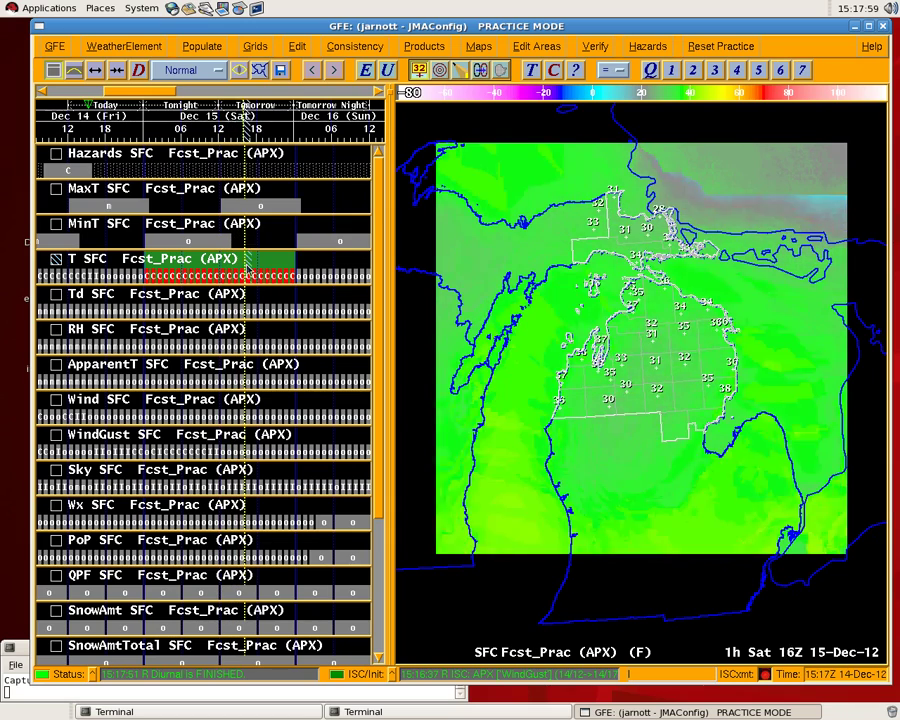
{"action": "key", "text": "Right"}
{"action": "key", "text": "Right"}
{"action": "key", "text": "Right"}
{"action": "key", "text": "Right"}
{"action": "key", "text": "Right"}
{"action": "key", "text": "Left"}
{"action": "key", "text": "Left"}
{"action": "key", "text": "Left"}
{"action": "key", "text": "Left"}
{"action": "key", "text": "Left"}
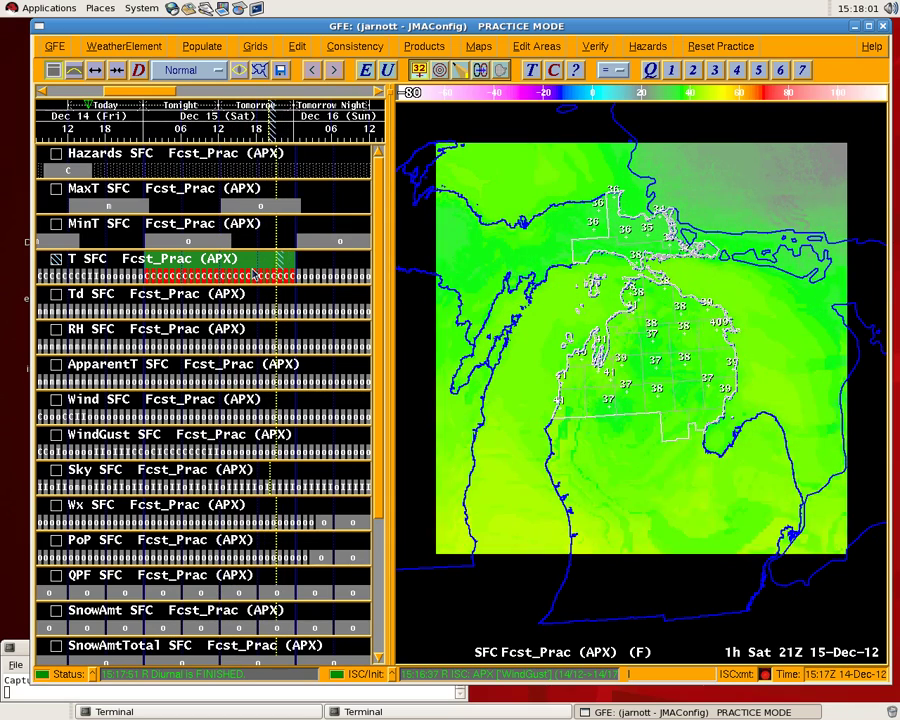
{"action": "key", "text": "Left"}
{"action": "key", "text": "Left"}
{"action": "key", "text": "Left"}
{"action": "key", "text": "Left"}
{"action": "key", "text": "Left"}
{"action": "key", "text": "Left"}
{"action": "key", "text": "Left"}
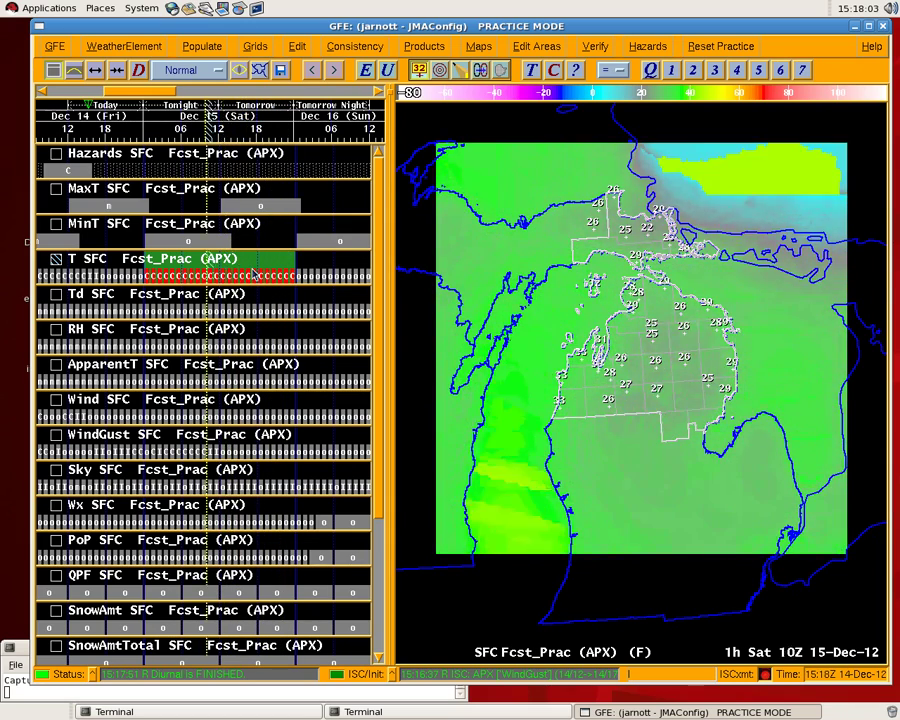
{"action": "key", "text": "Right"}
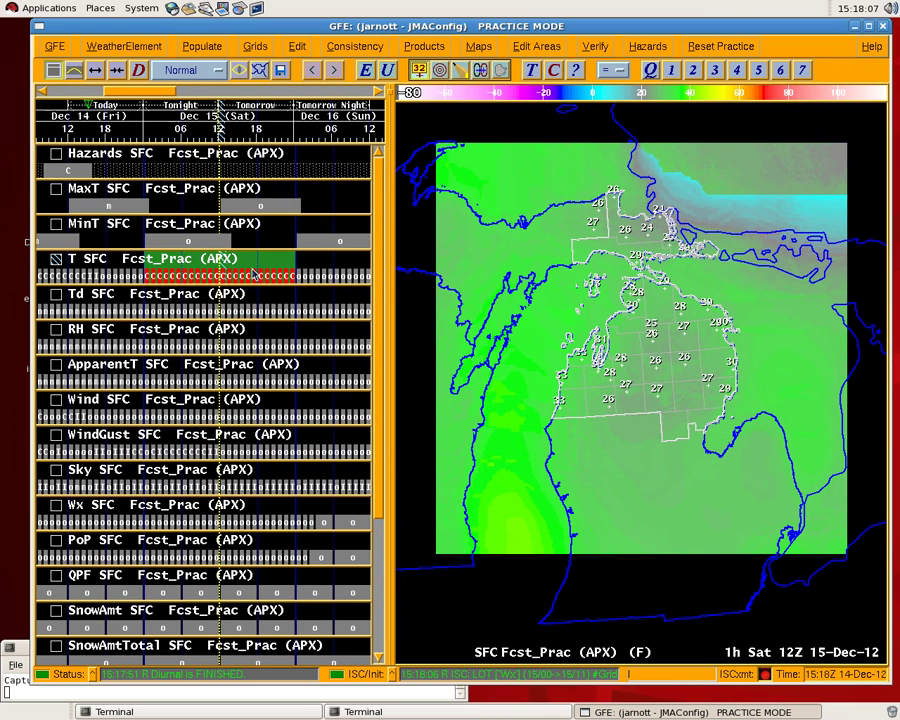
Compare tonight's MinT and tomorrow's MaxT grids against the Saturday 12Z T SFC grid
{"action": "left_click", "coordinate": [203, 242]}
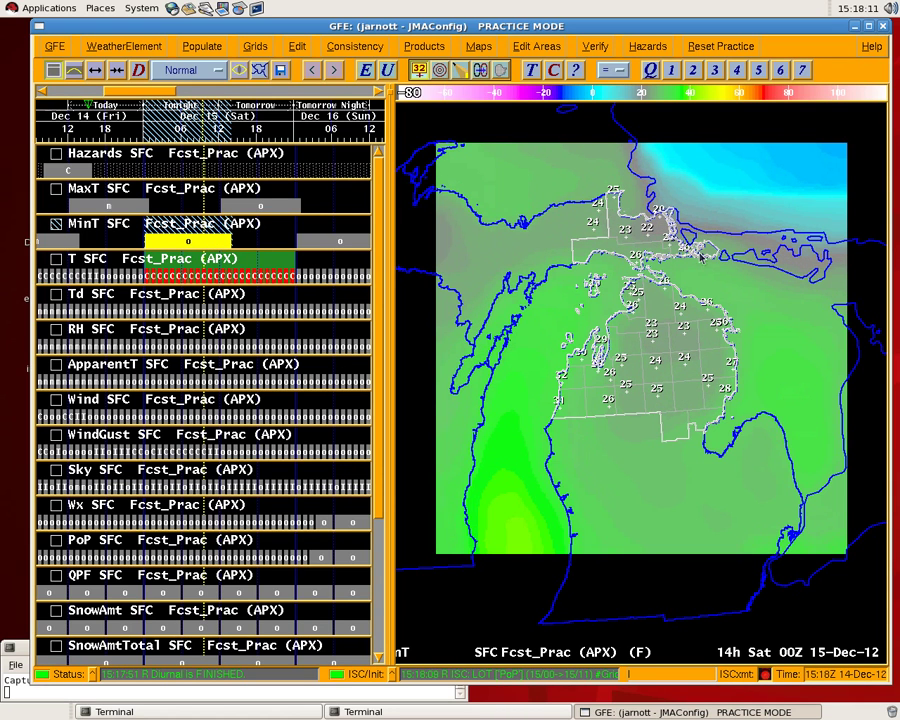
{"action": "left_click", "coordinate": [193, 277]}
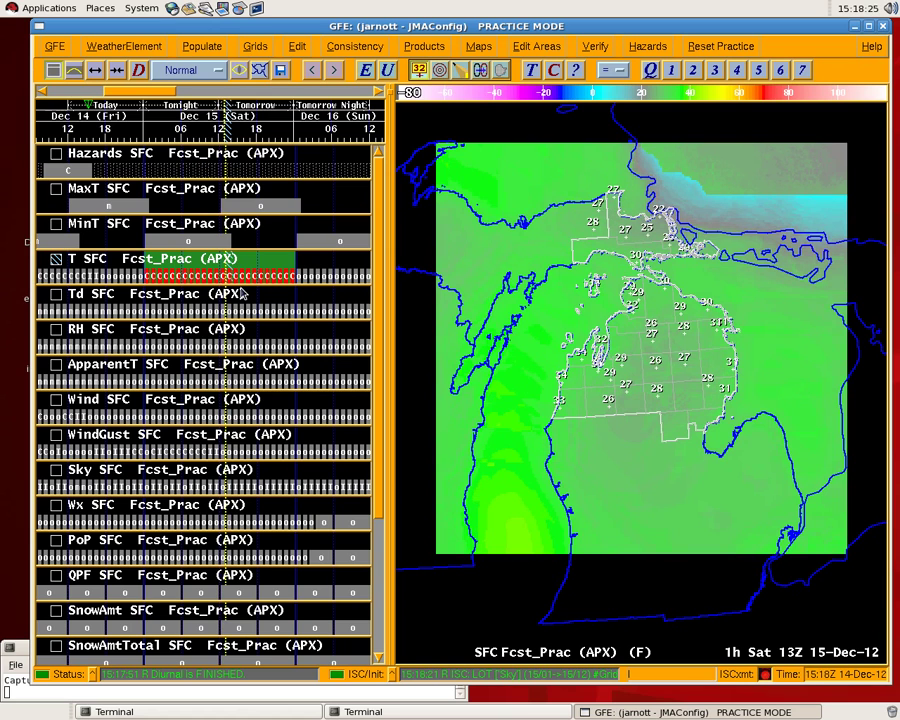
{"action": "left_click", "coordinate": [250, 207]}
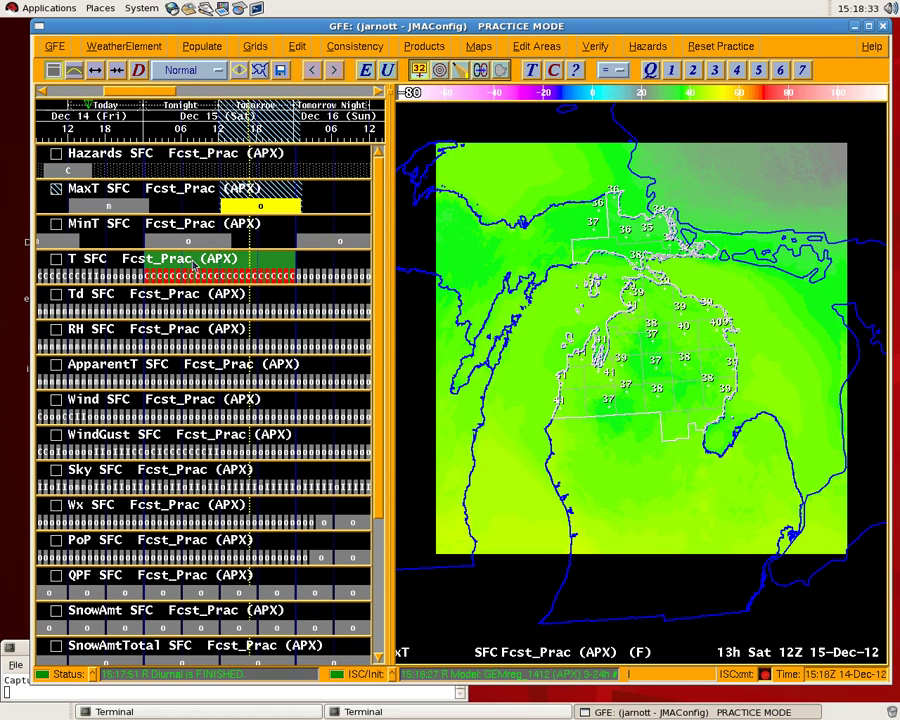
{"action": "left_click", "coordinate": [228, 276]}
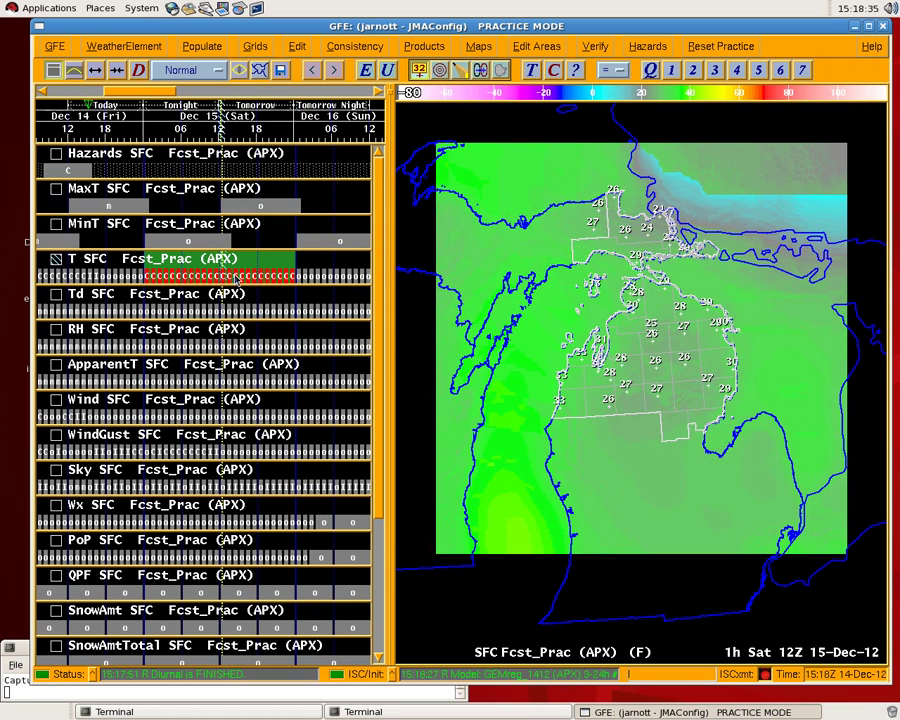